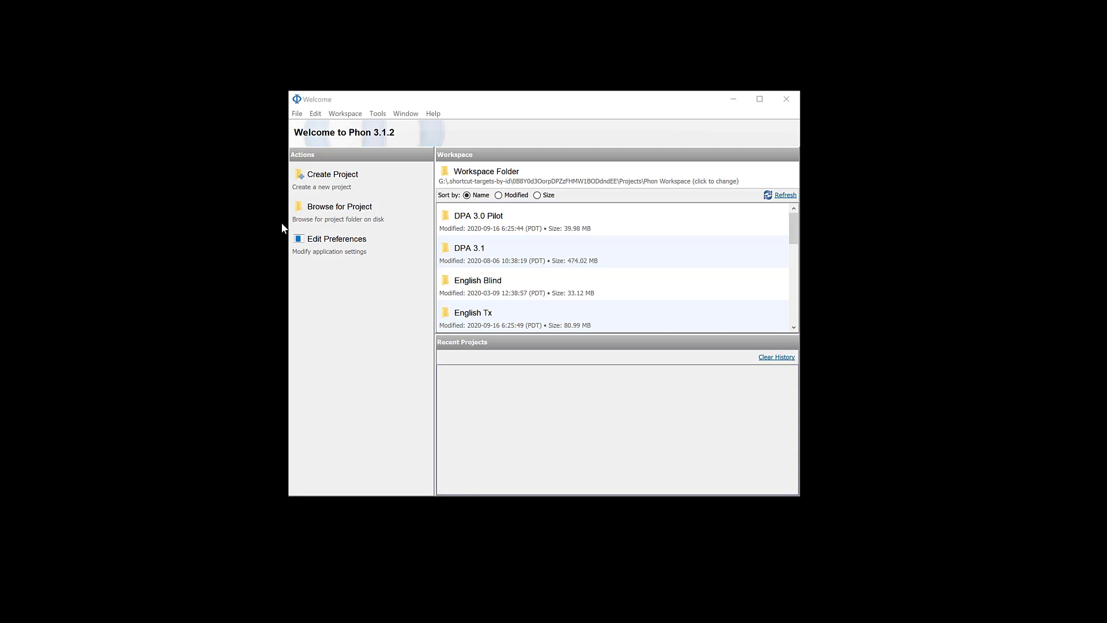
Browse to the Phon folder and select PhonDemoProject-1 as the project folder to open
{"action": "left_click", "coordinate": [322, 218]}
{"action": "left_click_drag", "start_coordinate": [444, 117], "coordinate": [583, 194]}
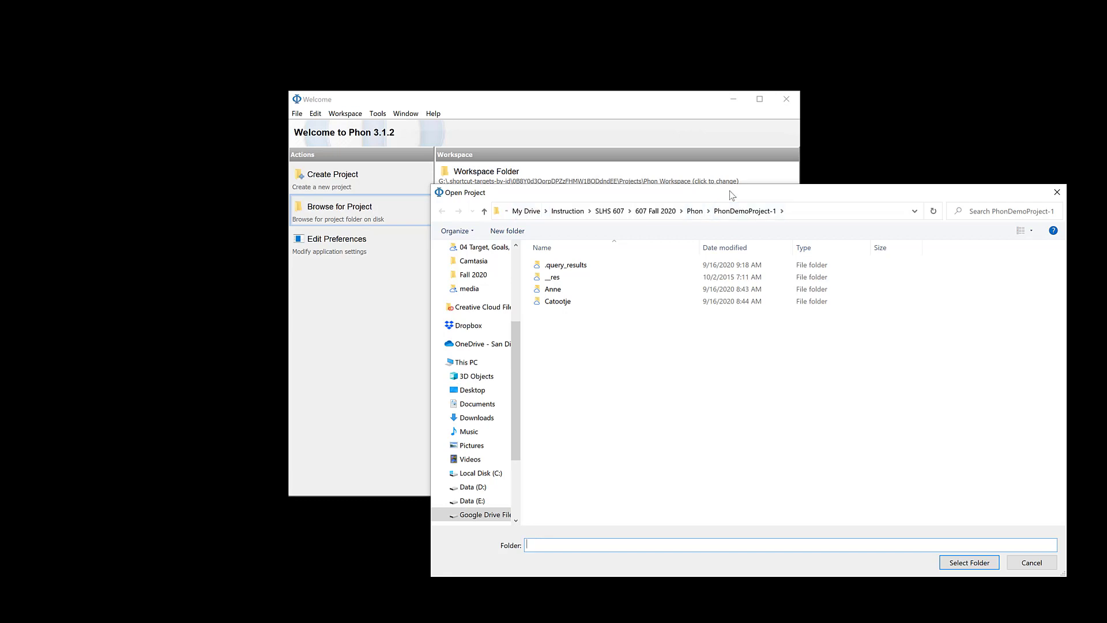
{"action": "left_click", "coordinate": [694, 210]}
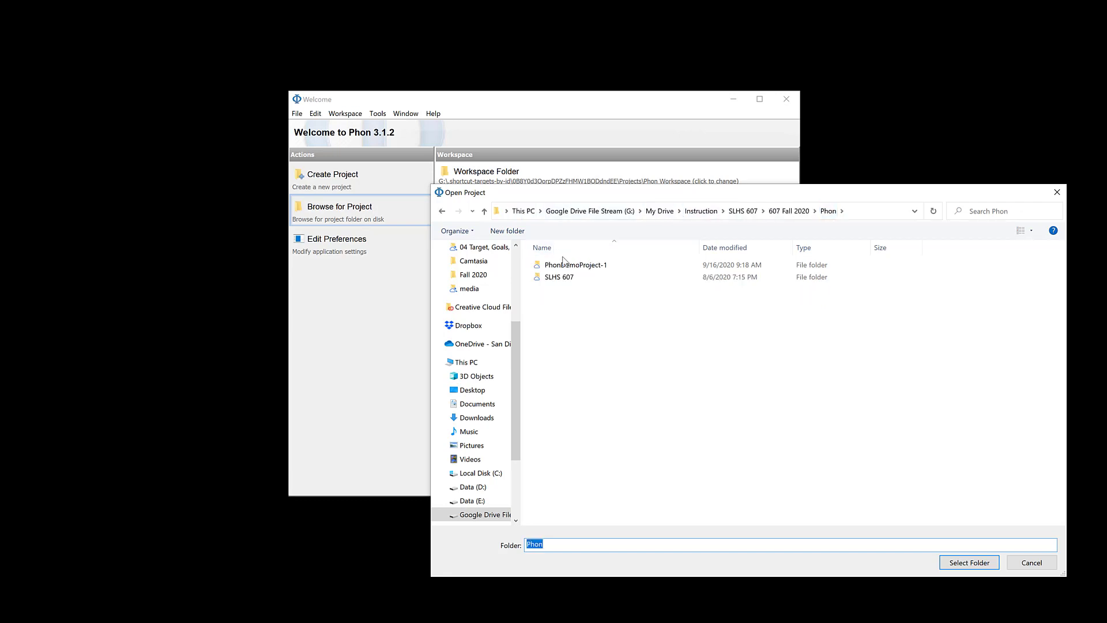
{"action": "left_click", "coordinate": [573, 265]}
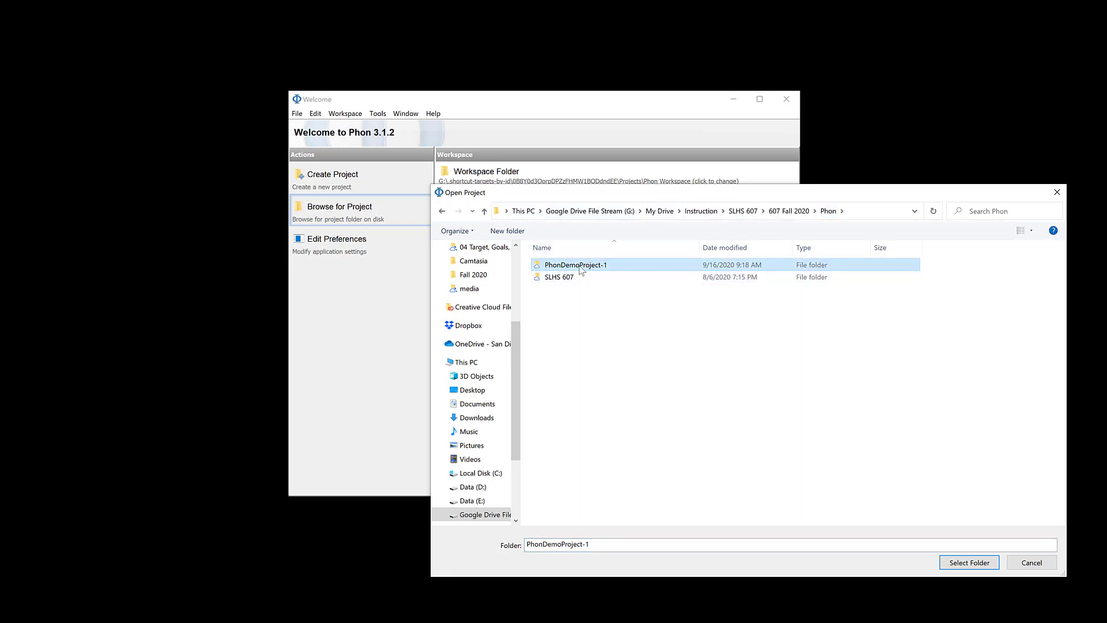
{"action": "double_click", "coordinate": [581, 269]}
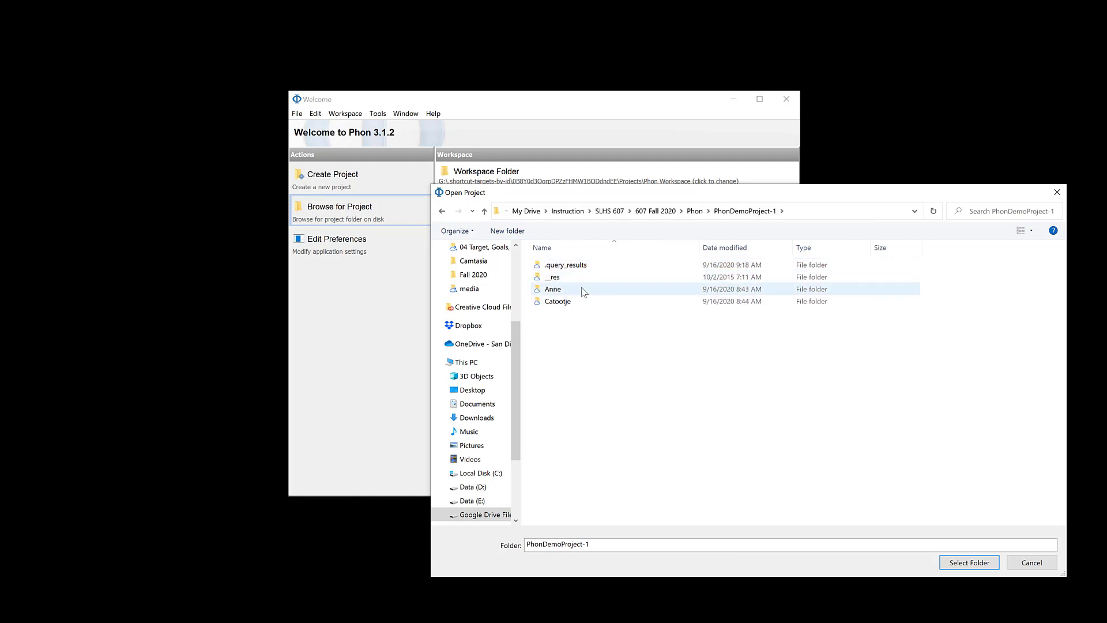
{"action": "left_click", "coordinate": [695, 211]}
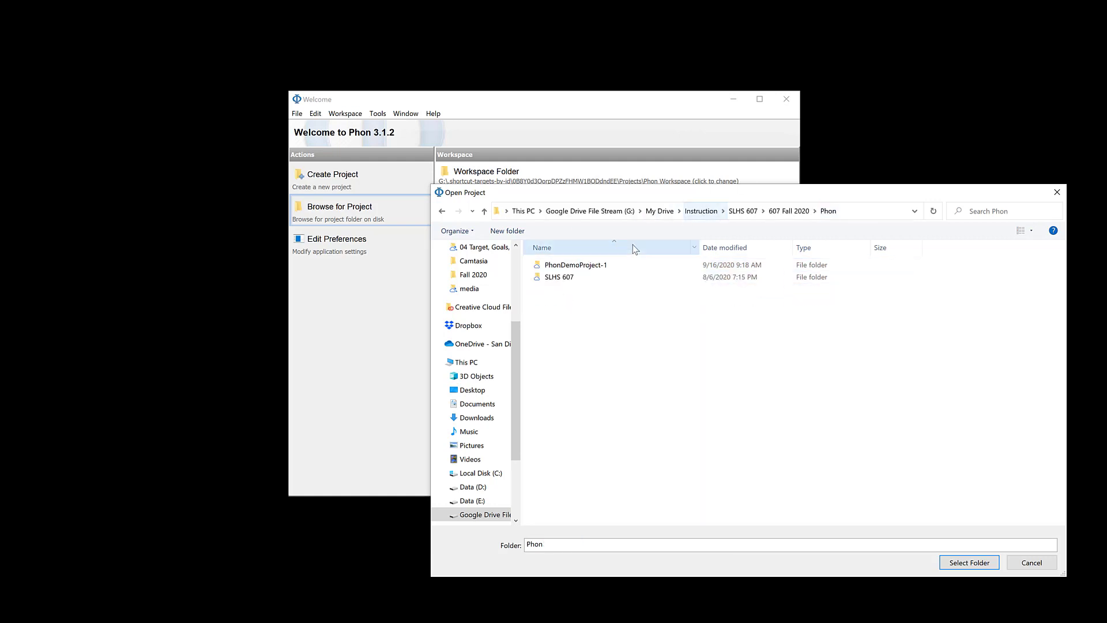
{"action": "left_click", "coordinate": [615, 272]}
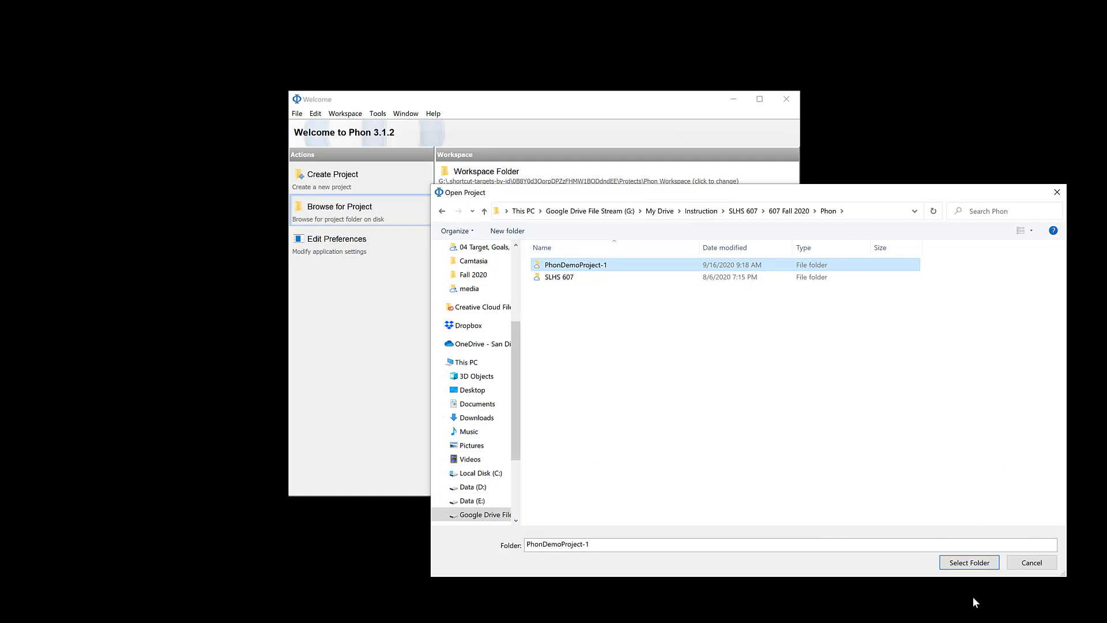
Open PhonDemoProject-1, arrange the Project Manager, and open the Session in the Anne corpus
{"action": "left_click", "coordinate": [967, 563]}
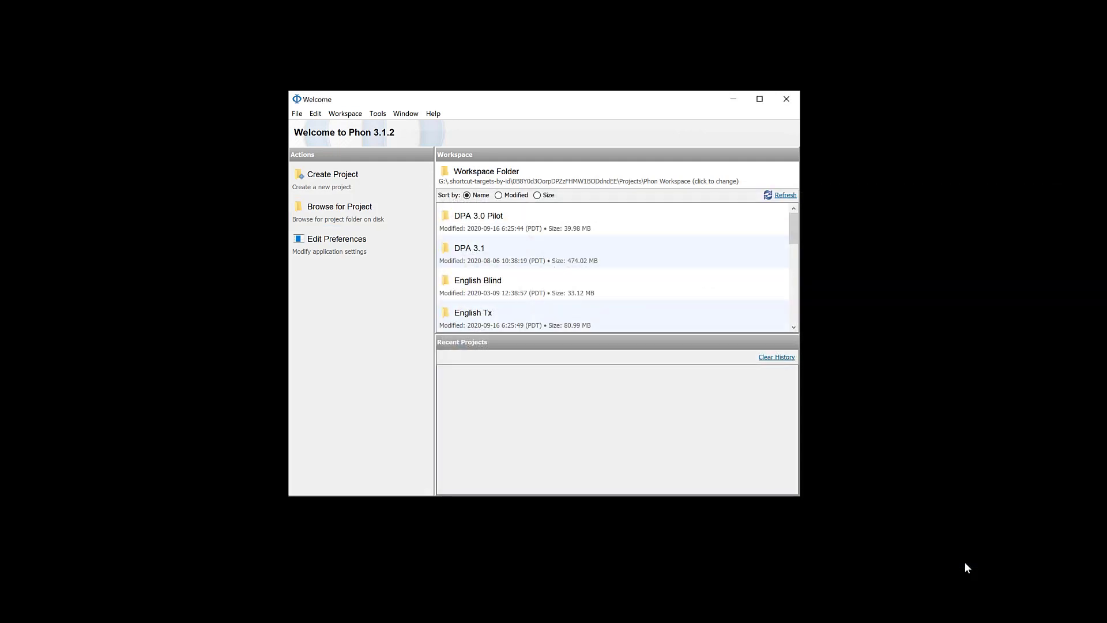
{"action": "left_click_drag", "start_coordinate": [601, 134], "coordinate": [886, 185]}
{"action": "left_click_drag", "start_coordinate": [612, 101], "coordinate": [375, 50]}
{"action": "mouse_move", "coordinate": [679, 183]}
{"action": "left_mouse_down"}
{"action": "mouse_move", "coordinate": [666, 164]}
{"action": "mouse_move", "coordinate": [675, 186]}
{"action": "left_mouse_up"}
{"action": "left_click", "coordinate": [627, 289]}
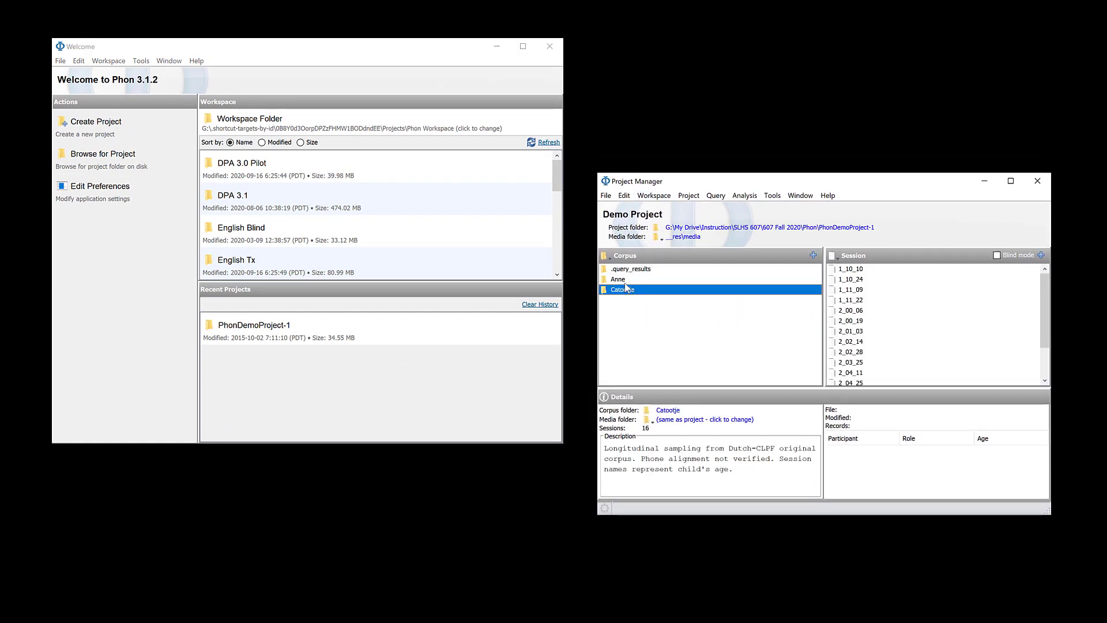
{"action": "left_click", "coordinate": [620, 281]}
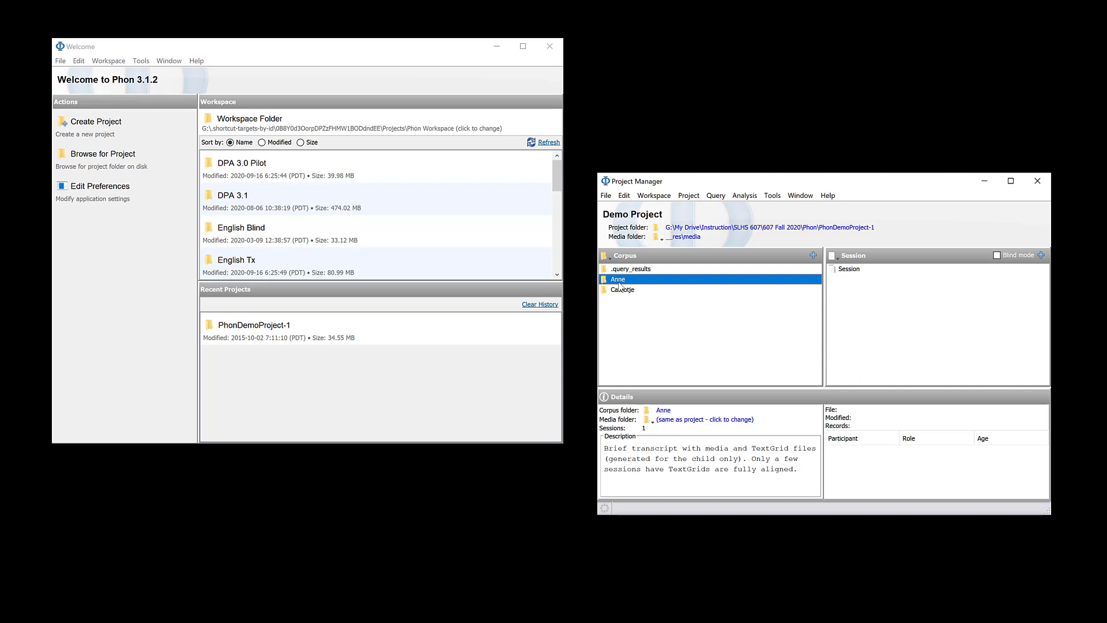
{"action": "left_click", "coordinate": [860, 273]}
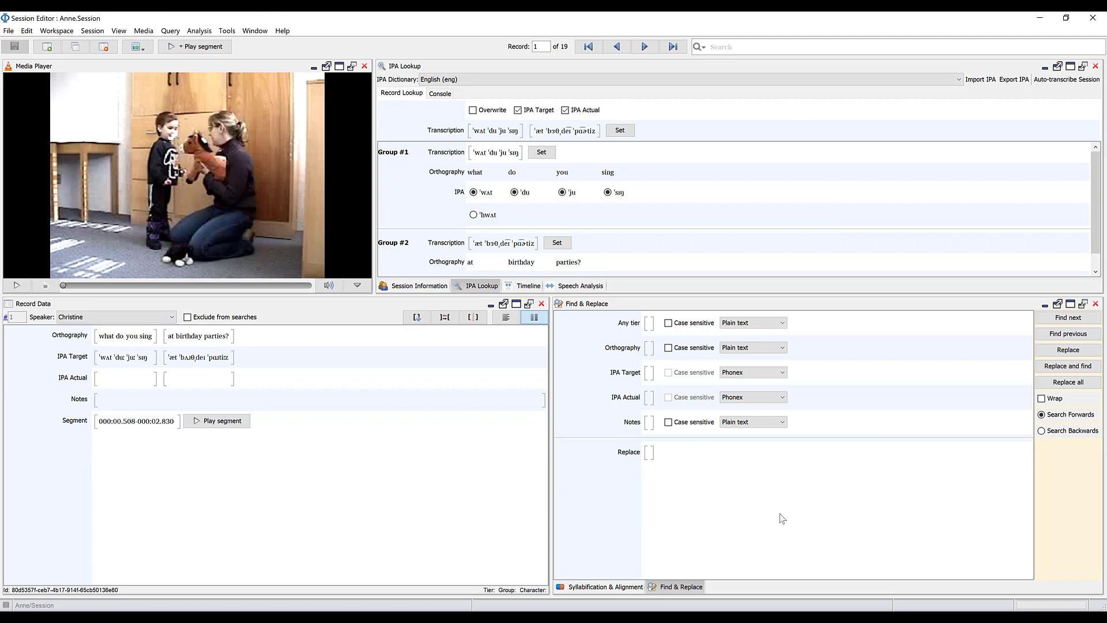
Step forward to record 11 of 19, 'yeah.', then bring up the Analysis menu
{"action": "left_click", "coordinate": [645, 46]}
{"action": "left_click", "coordinate": [645, 46]}
{"action": "left_click", "coordinate": [646, 46]}
{"action": "left_click", "coordinate": [645, 46]}
{"action": "left_click", "coordinate": [646, 47]}
{"action": "left_click", "coordinate": [646, 46]}
{"action": "left_click", "coordinate": [645, 46]}
{"action": "left_click", "coordinate": [646, 47]}
{"action": "left_click", "coordinate": [646, 46]}
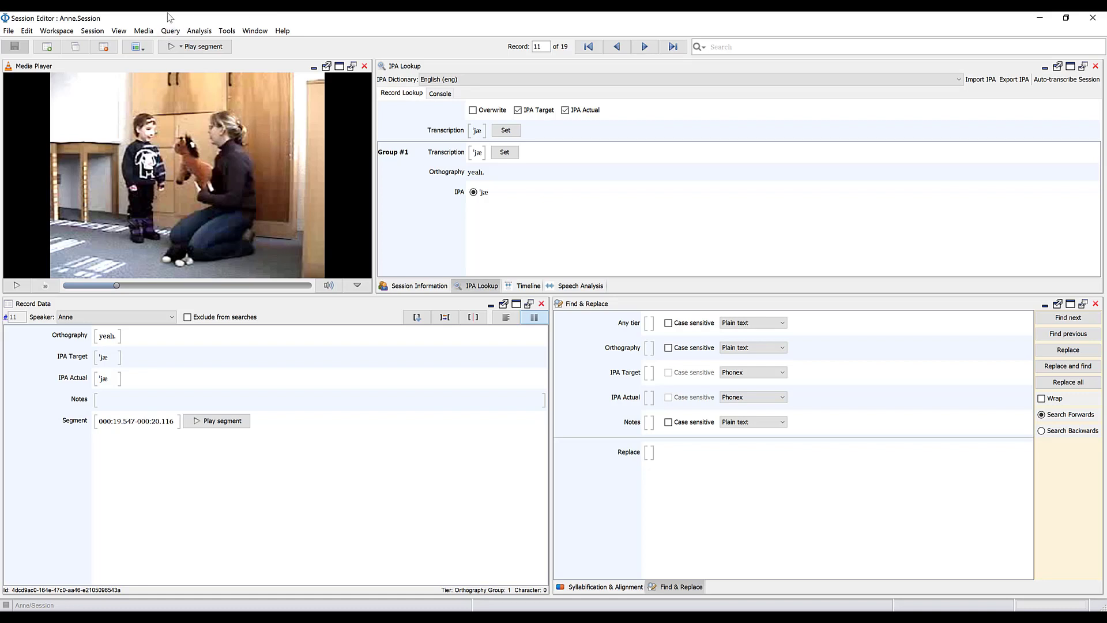
{"action": "left_click", "coordinate": [204, 33]}
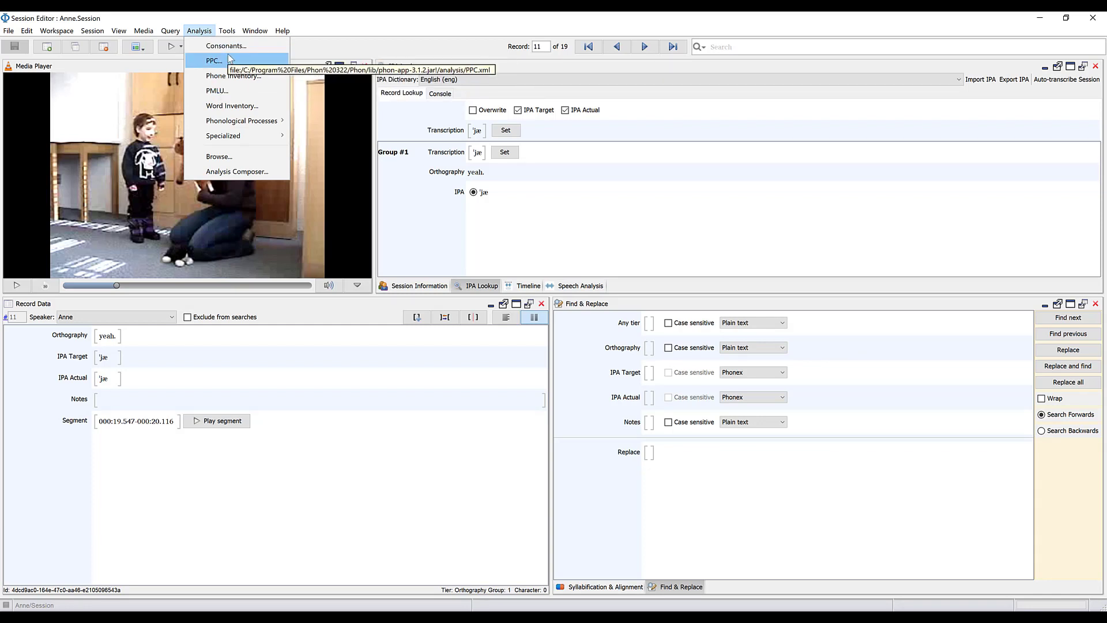
Launch the PPC analysis and restrict it to Anne's session in the Demo Project
{"action": "left_click", "coordinate": [213, 19]}
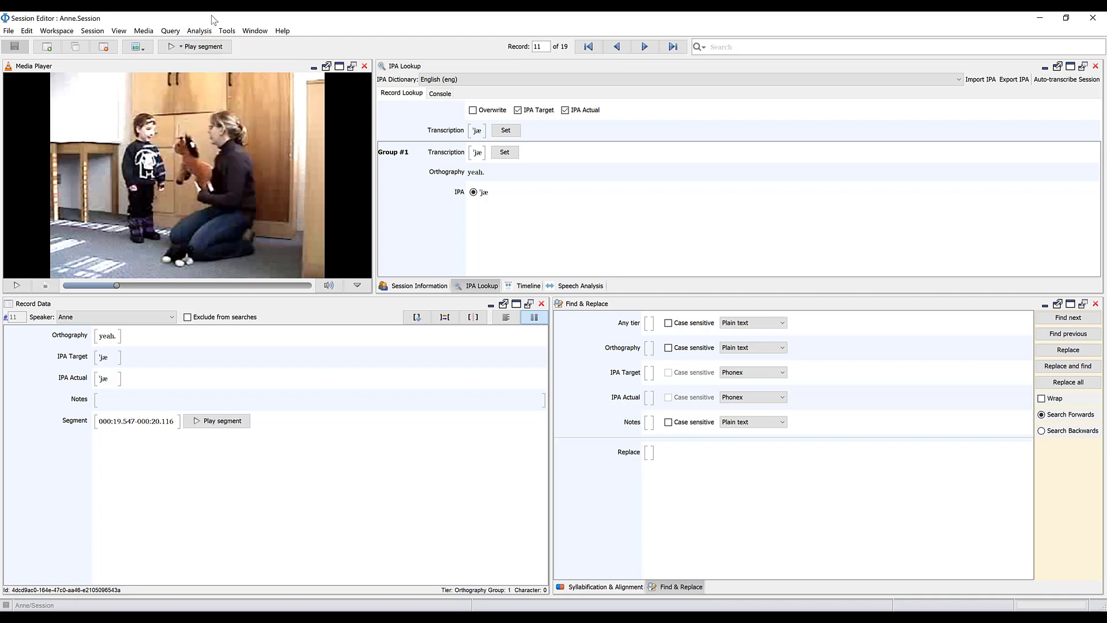
{"action": "left_click", "coordinate": [171, 31]}
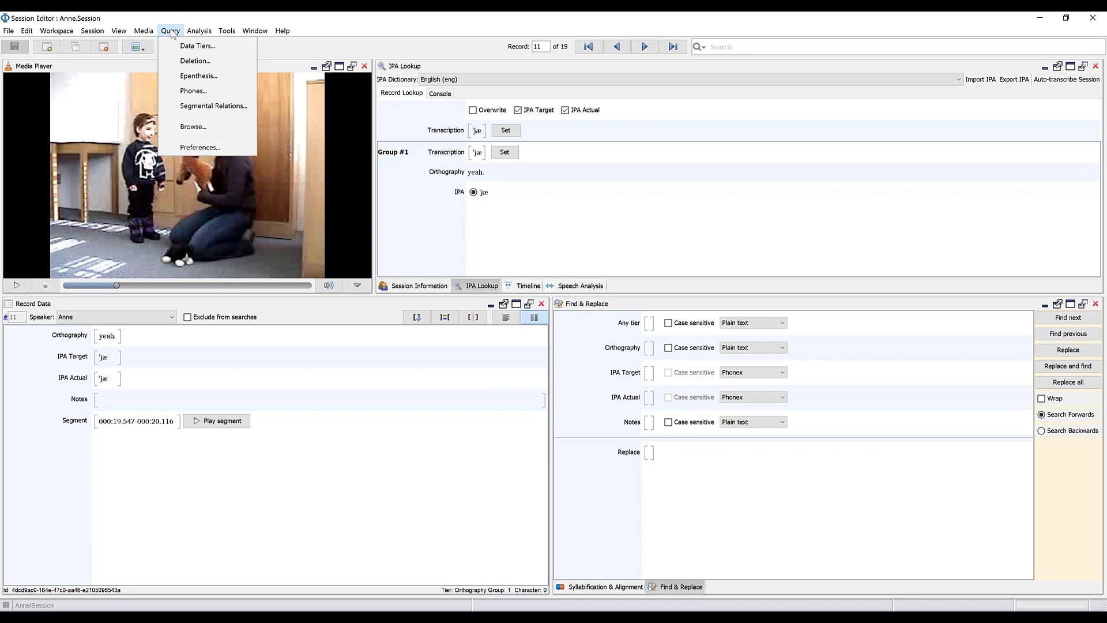
{"action": "left_click", "coordinate": [216, 22]}
{"action": "left_click", "coordinate": [200, 32]}
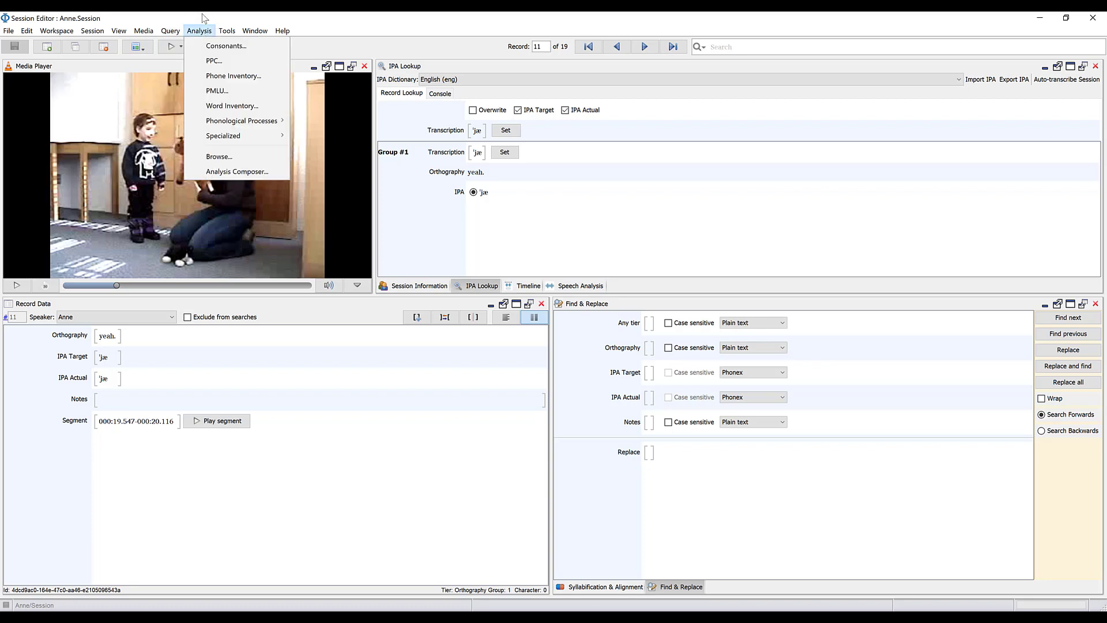
{"action": "left_click", "coordinate": [215, 60]}
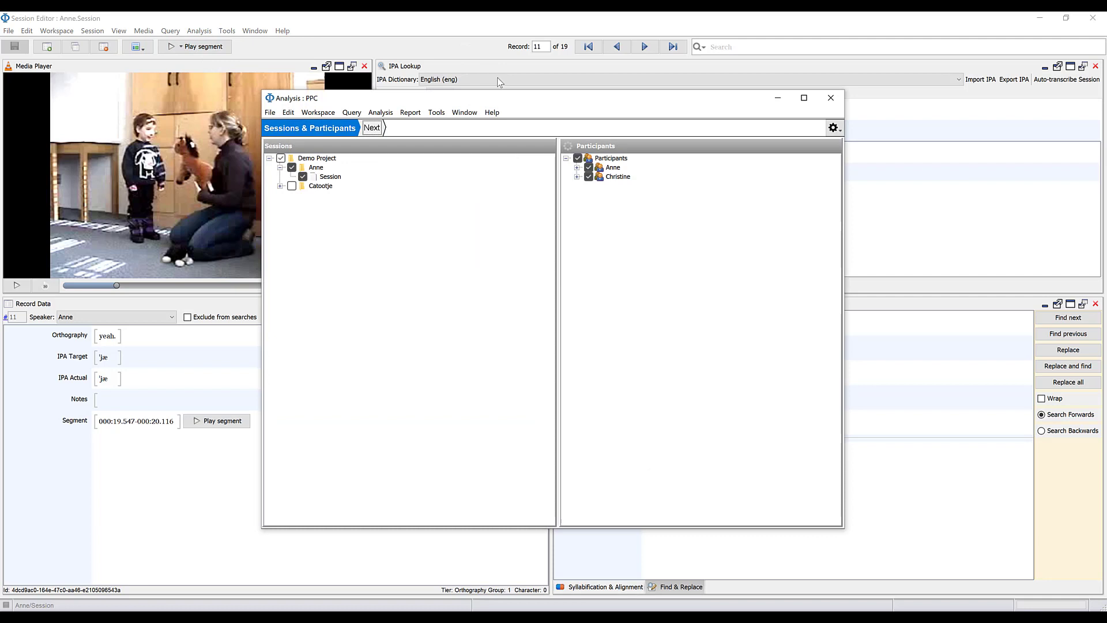
{"action": "left_click", "coordinate": [291, 167]}
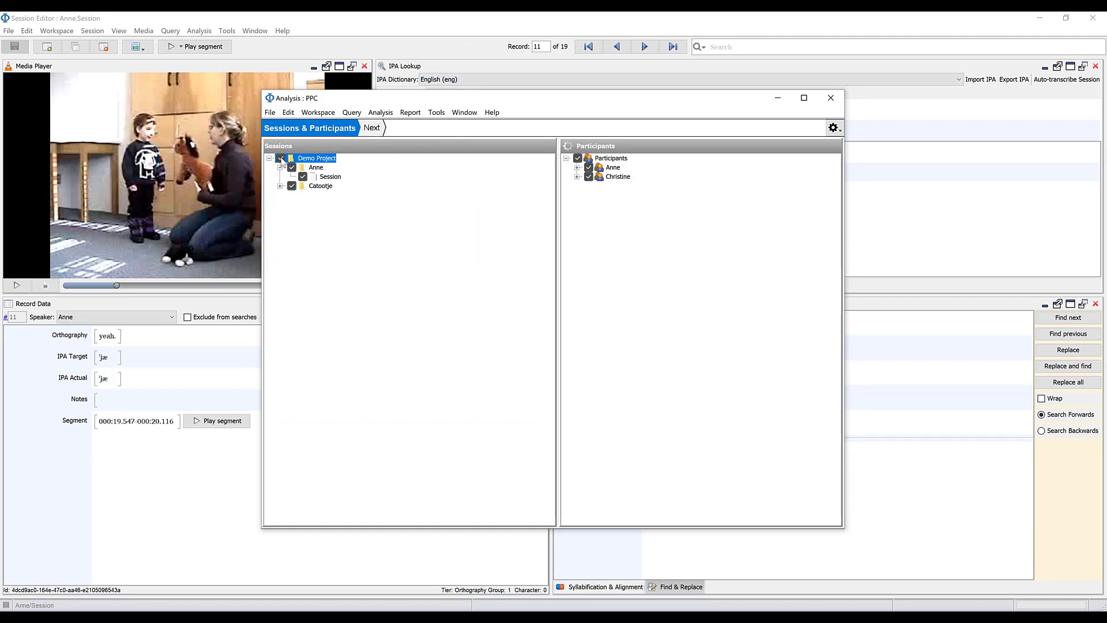
{"action": "left_click", "coordinate": [302, 176]}
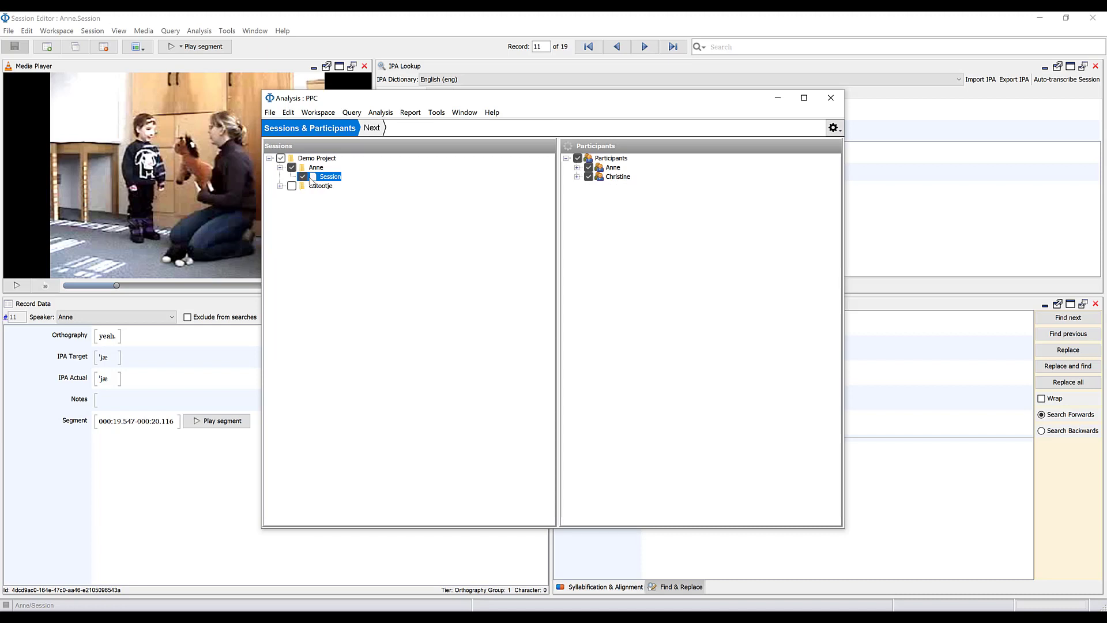
{"action": "left_click", "coordinate": [375, 129]}
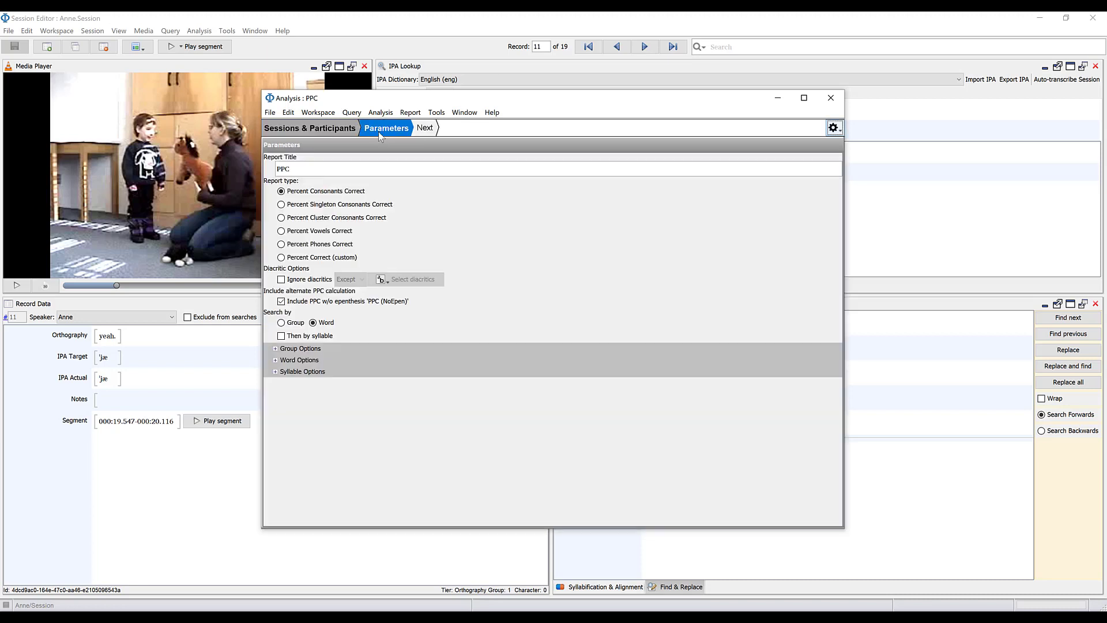
{"action": "left_click", "coordinate": [301, 169]}
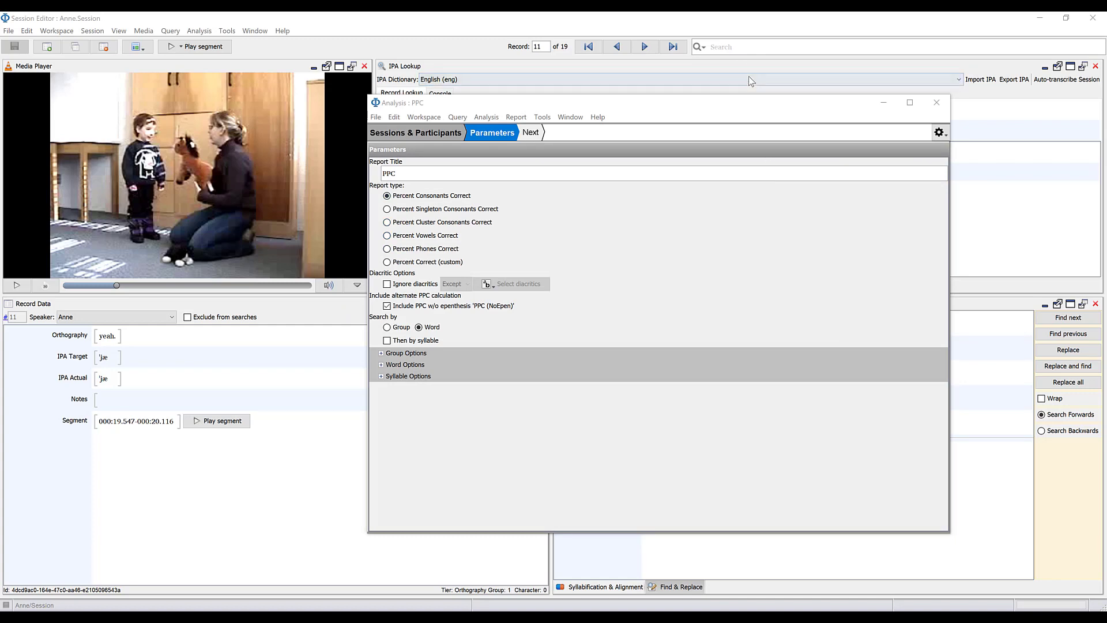
{"action": "left_click_drag", "start_coordinate": [743, 110], "coordinate": [724, 58]}
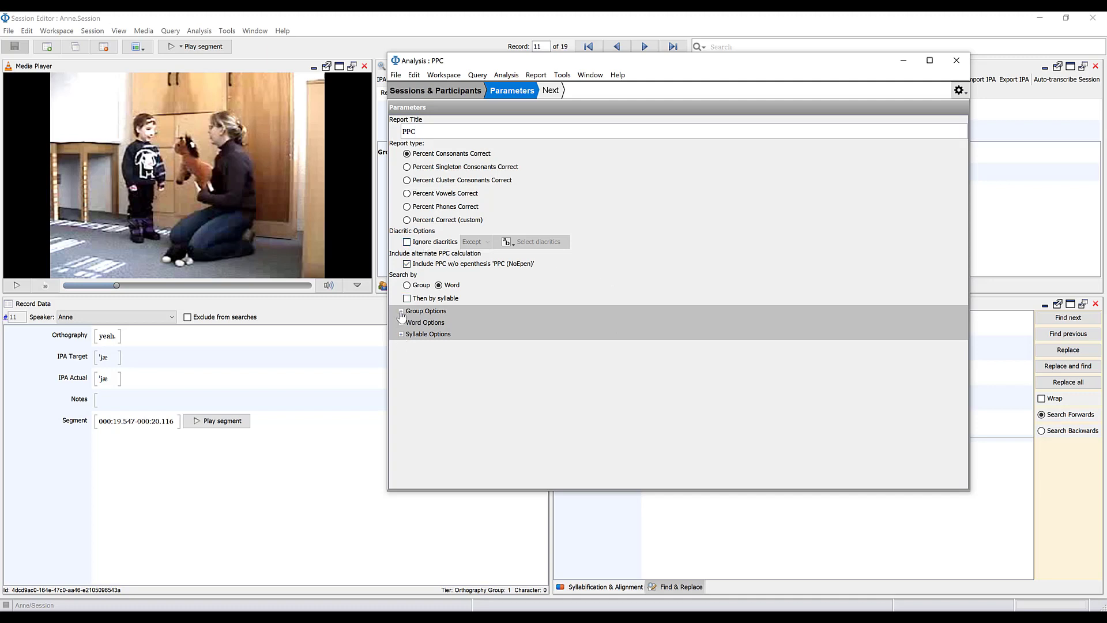
Review the Group, Word and Syllable options, then rename the report title 'Percent Consonants Correct'
{"action": "left_click", "coordinate": [401, 312]}
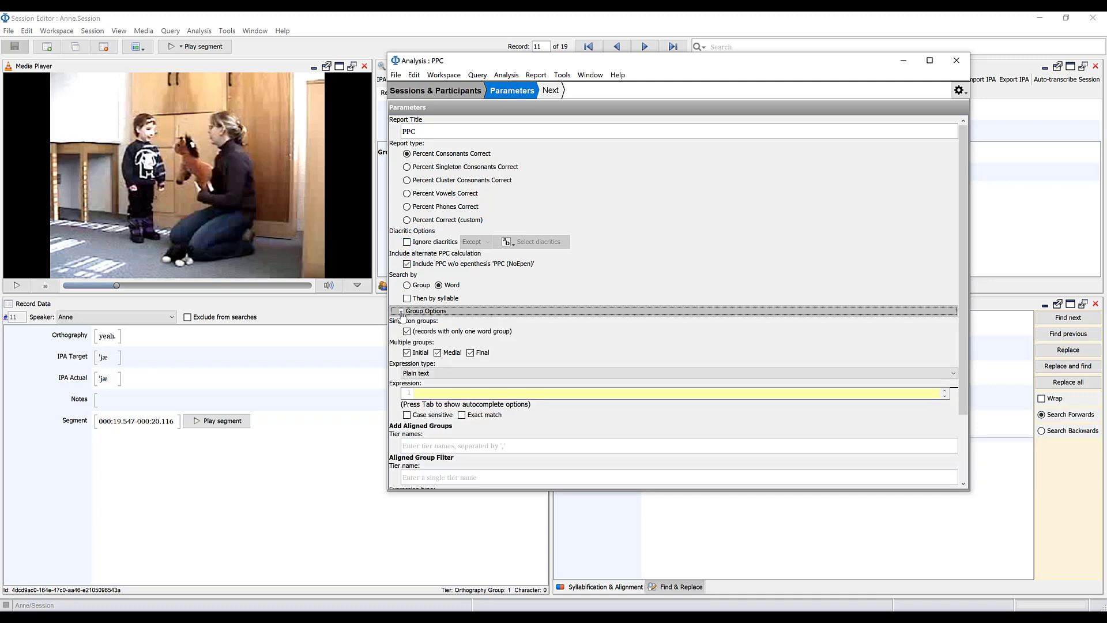
{"action": "left_click", "coordinate": [401, 312]}
{"action": "left_click", "coordinate": [401, 323]}
{"action": "left_click", "coordinate": [401, 324]}
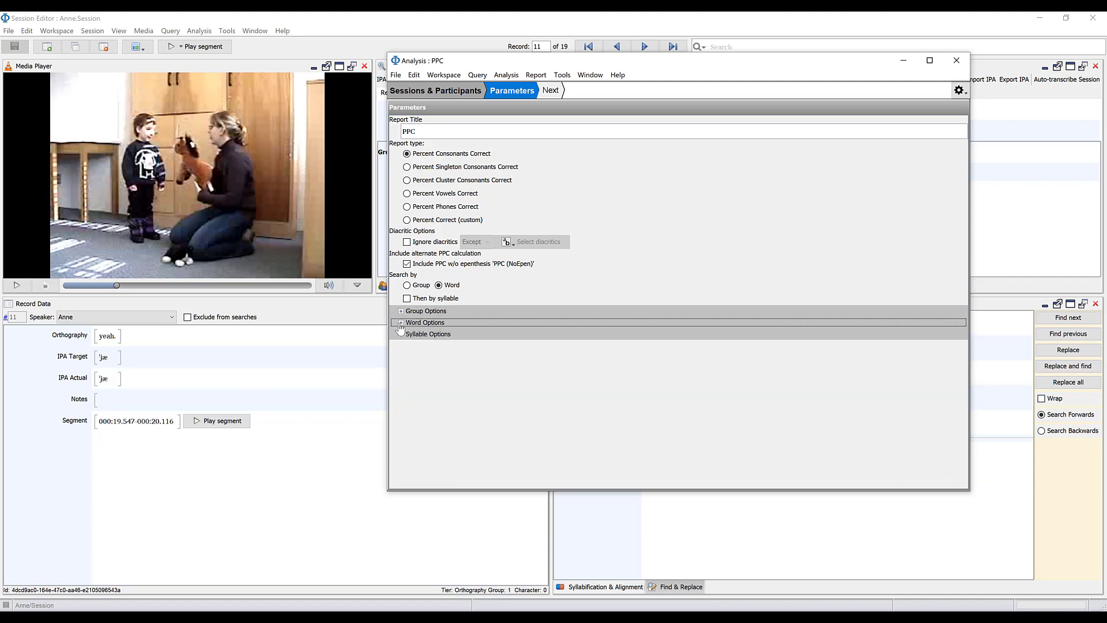
{"action": "left_click", "coordinate": [401, 334]}
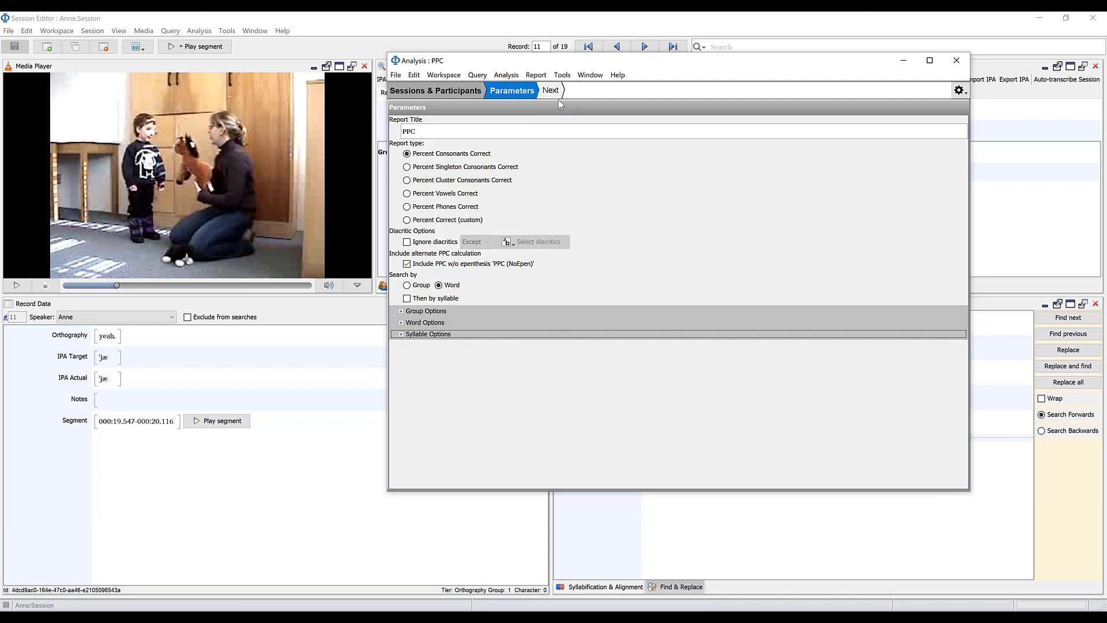
{"action": "double_click", "coordinate": [511, 126]}
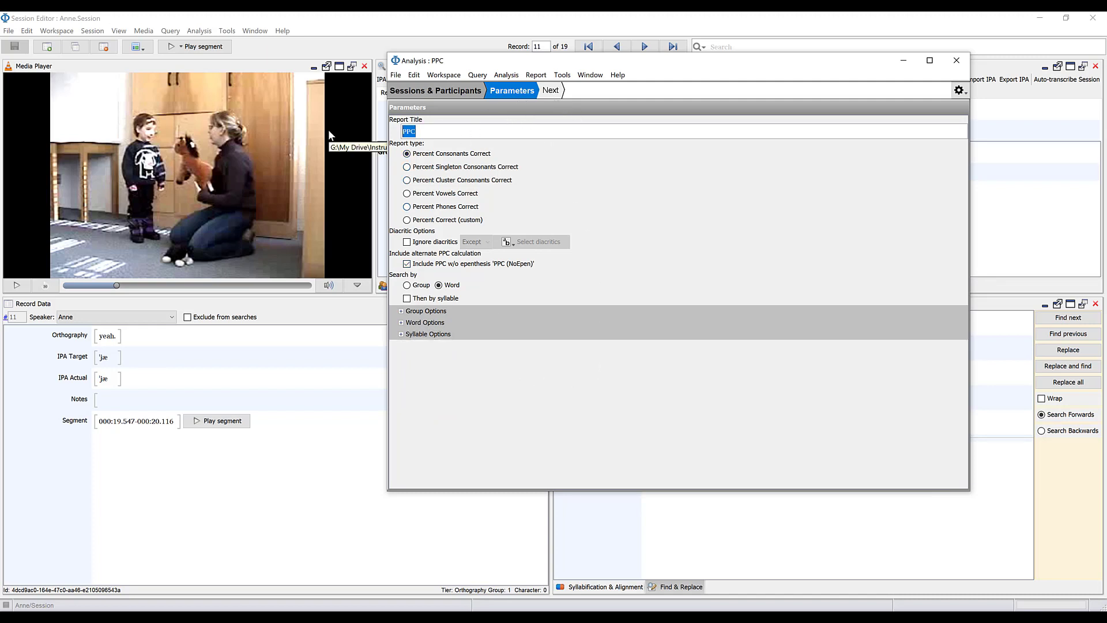
{"action": "type", "text": "Percent Consonants Correct"}
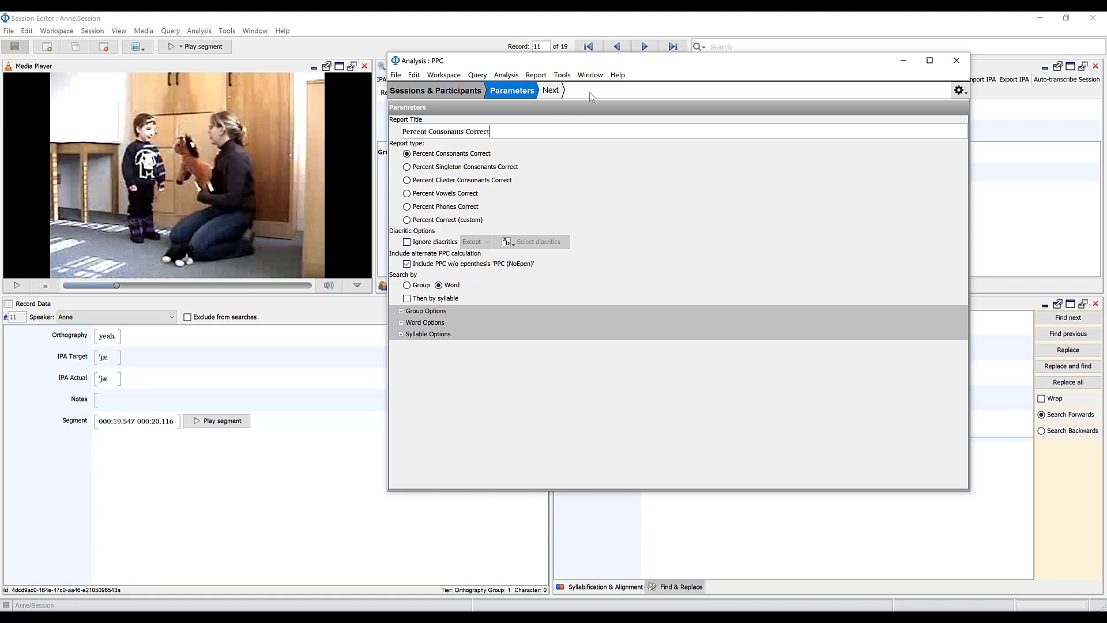
Run the report, maximize it, and review the result: 57.5%, 23 of 40 consonants correct
{"action": "left_click", "coordinate": [550, 90]}
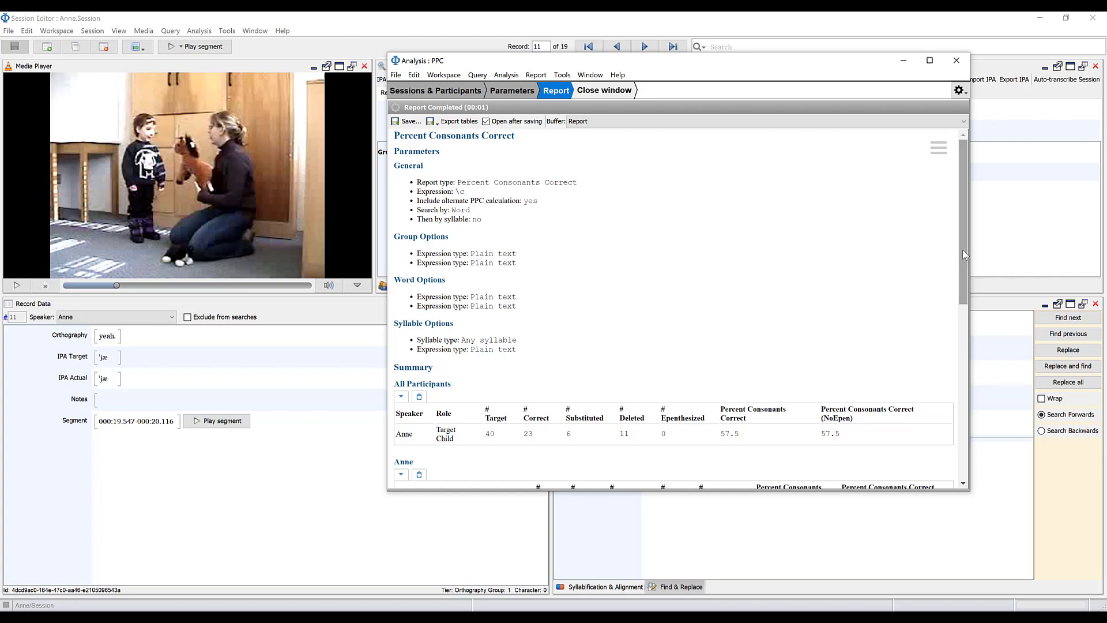
{"action": "left_click", "coordinate": [930, 61]}
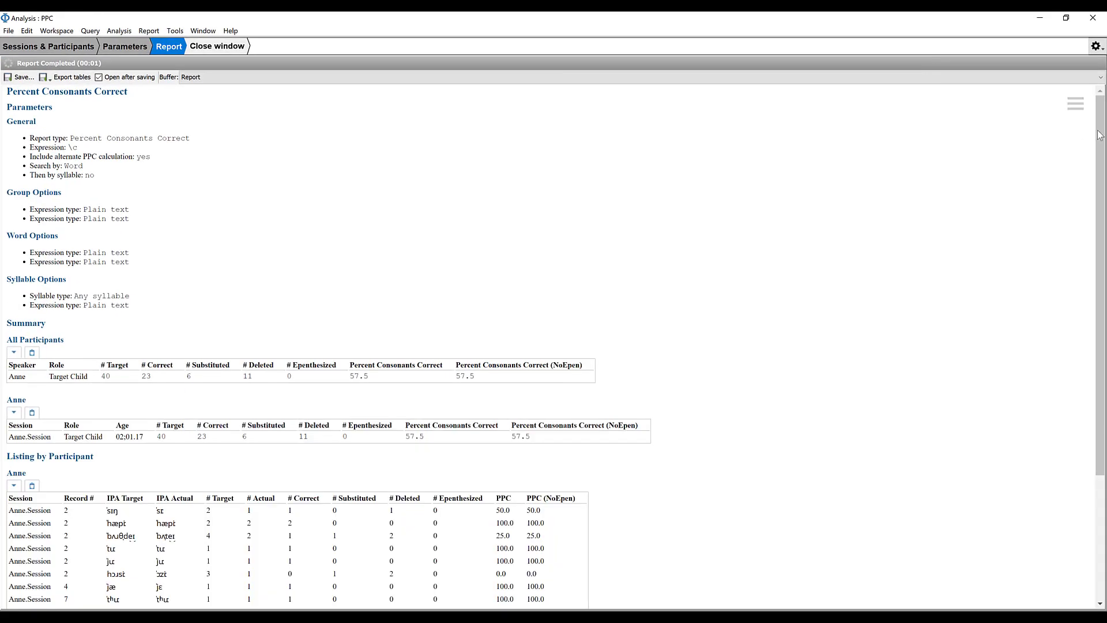
{"action": "scroll", "coordinate": [1100, 137], "scroll_direction": "down", "scroll_amount": 2}
{"action": "scroll", "coordinate": [555, 346], "scroll_direction": "down", "scroll_amount": 5}
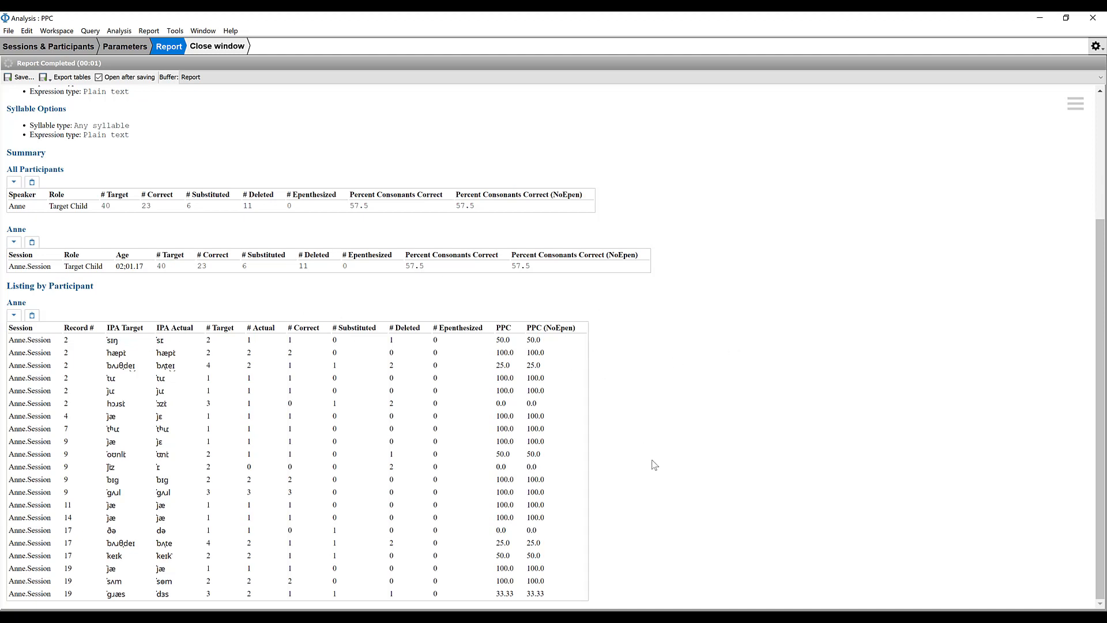
{"action": "scroll", "coordinate": [230, 135], "scroll_direction": "up", "scroll_amount": 3}
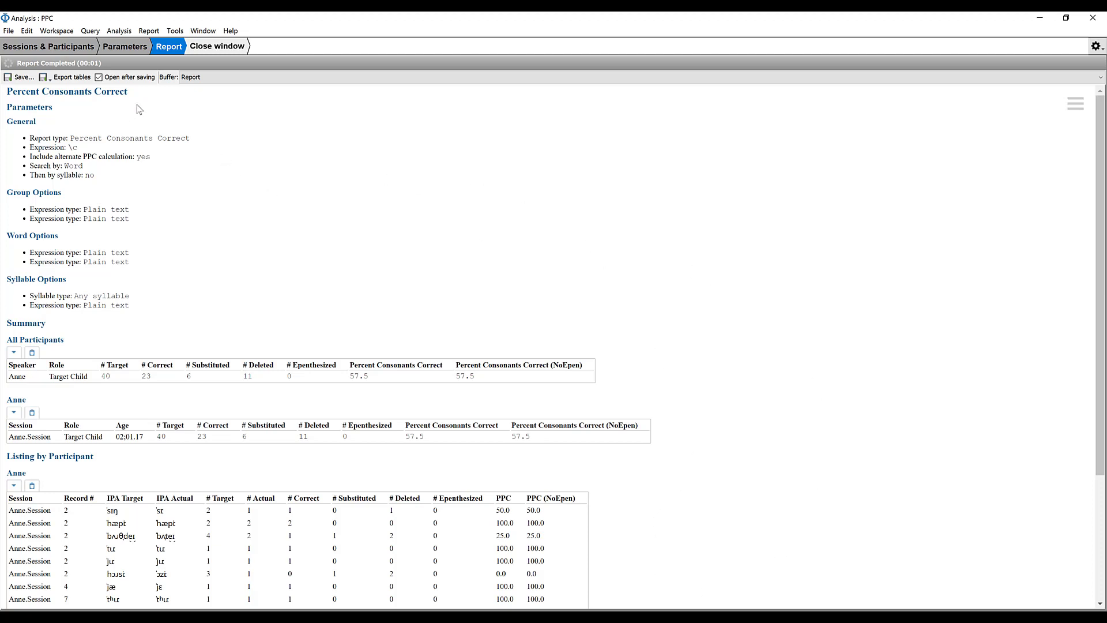
Cancel the HTML save and open the Export tables options to export as XLS
{"action": "left_click", "coordinate": [19, 78]}
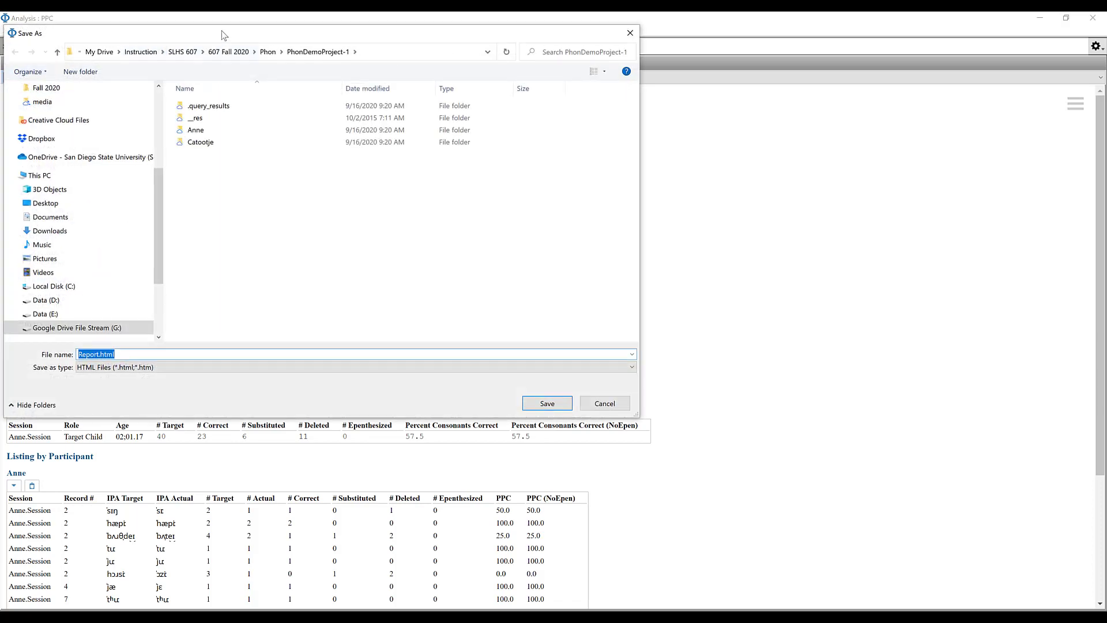
{"action": "left_click_drag", "start_coordinate": [225, 33], "coordinate": [571, 58]}
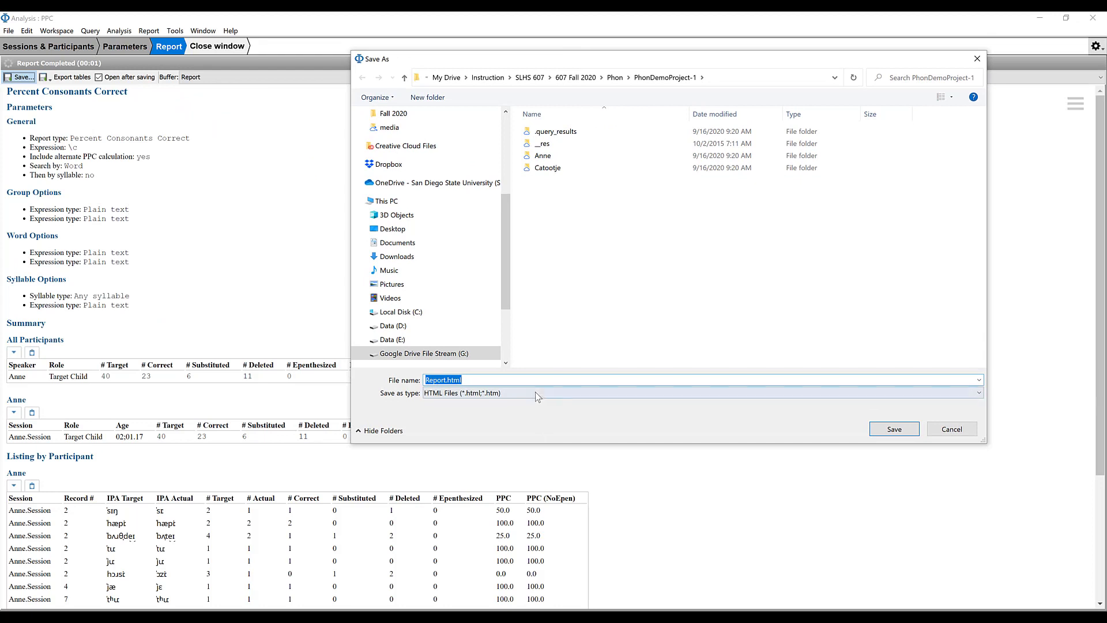
{"action": "left_click", "coordinate": [946, 431]}
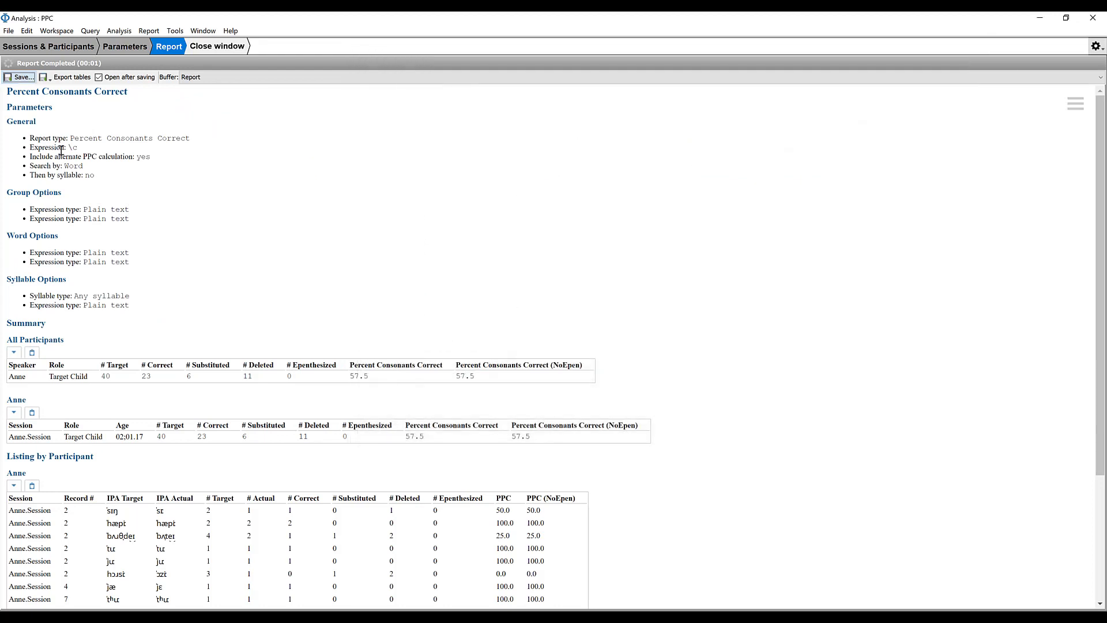
{"action": "left_click", "coordinate": [64, 78]}
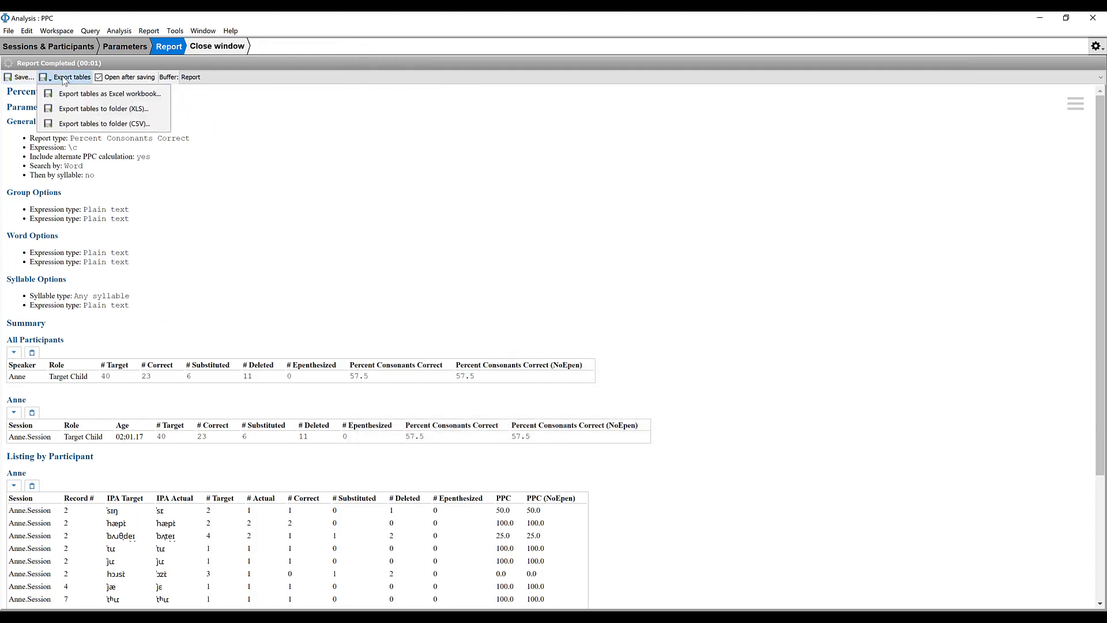
{"action": "left_click", "coordinate": [149, 109]}
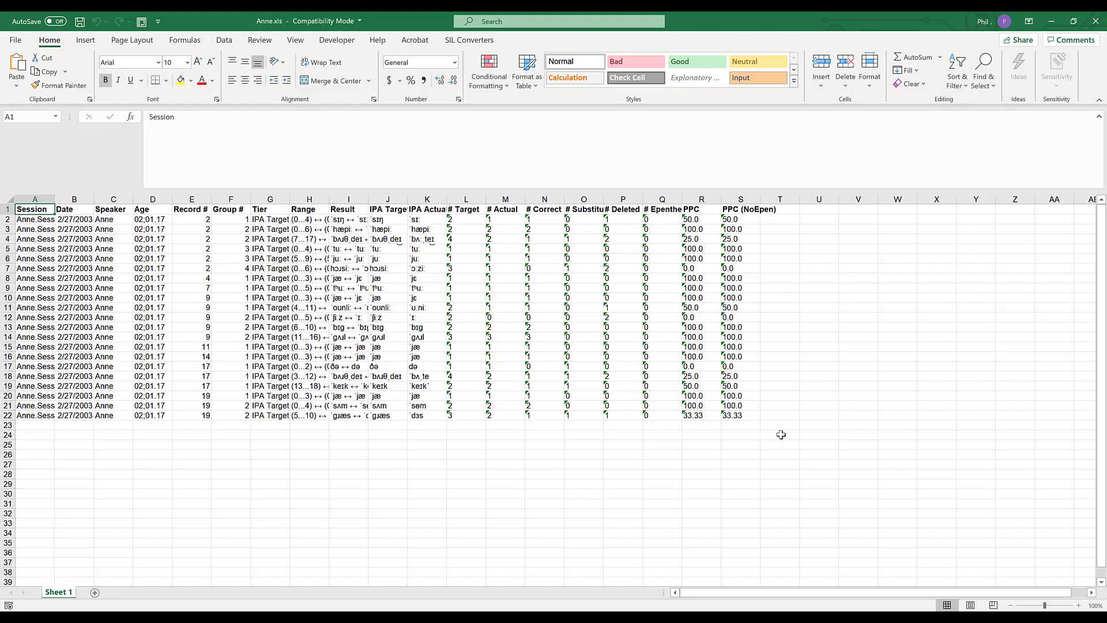